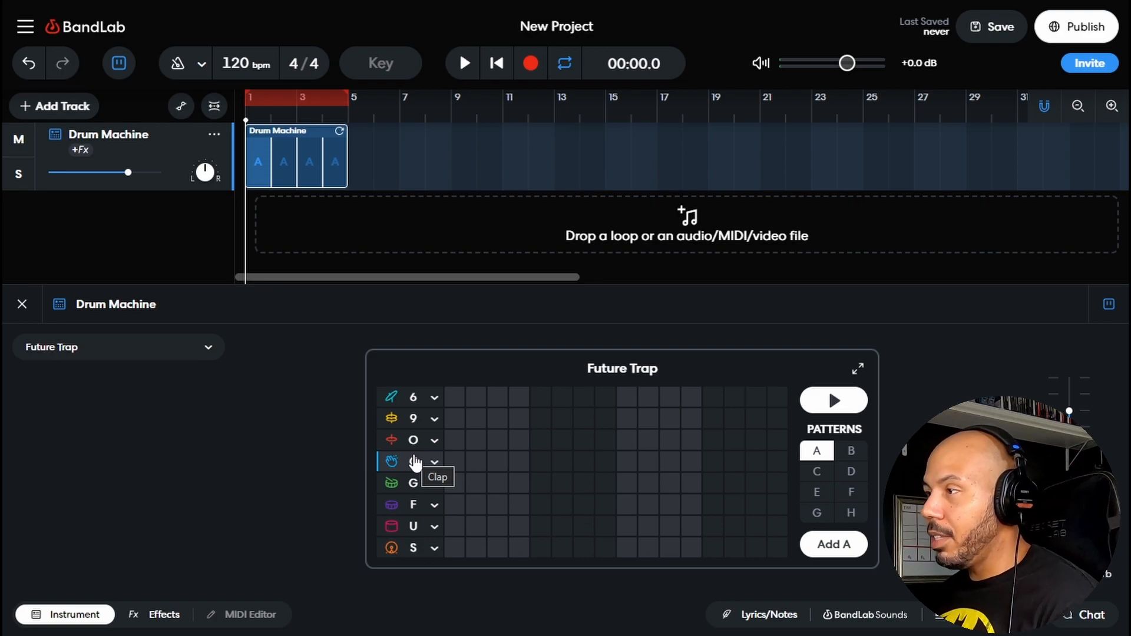
# Step: Set the project tempo to 140 bpm
pyautogui.click(562, 440)
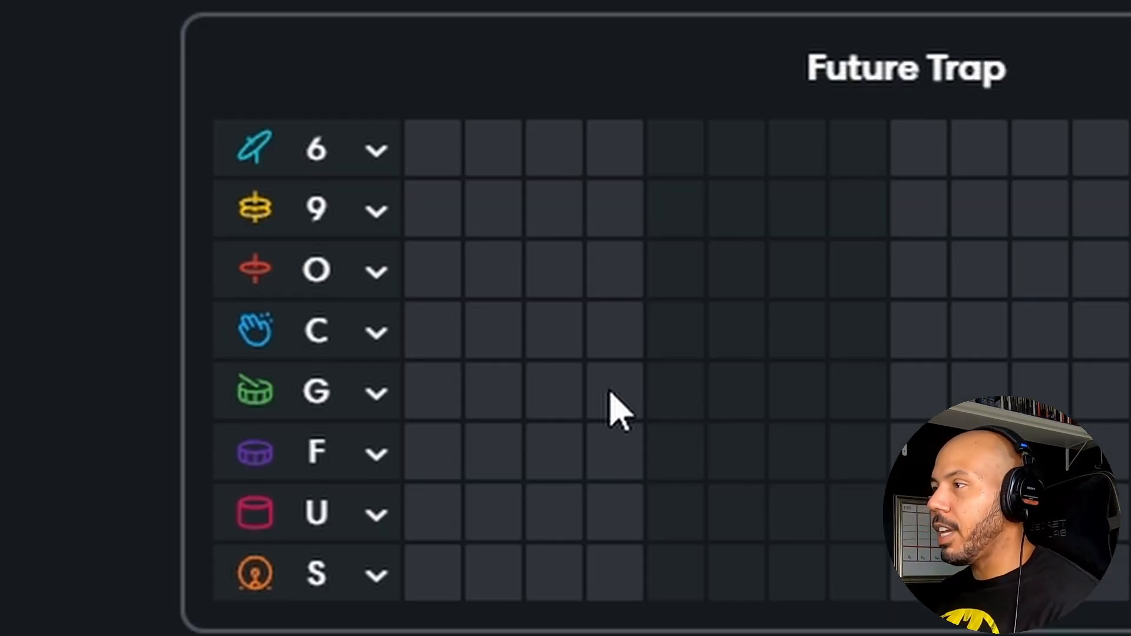
pyautogui.press('o')
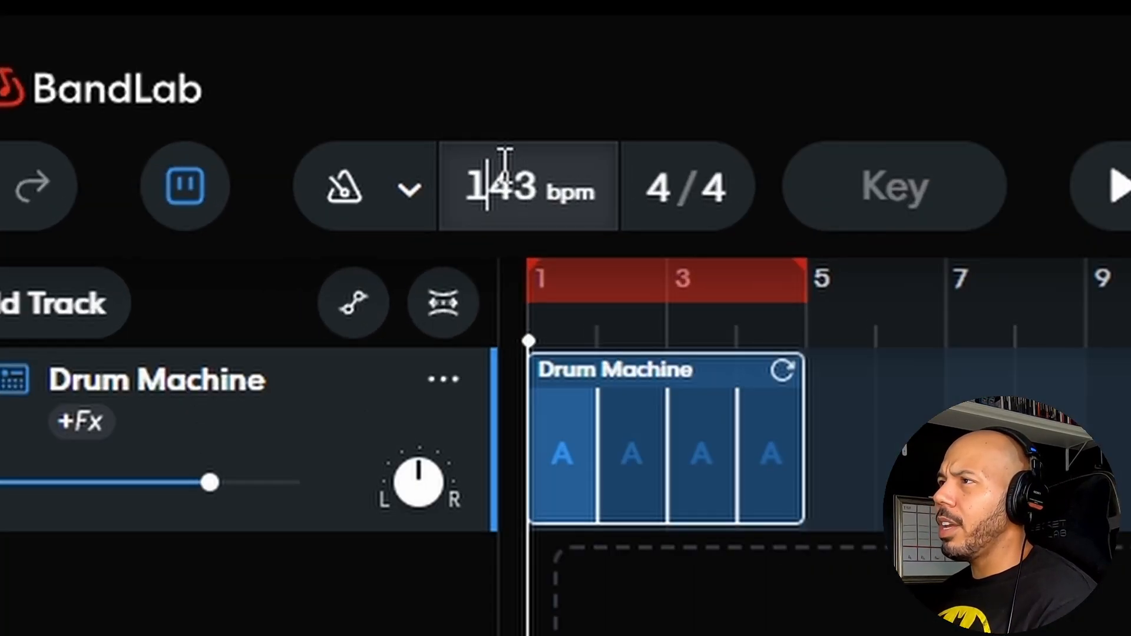
pyautogui.moveTo(505, 168); pyautogui.dragTo(502, 129)
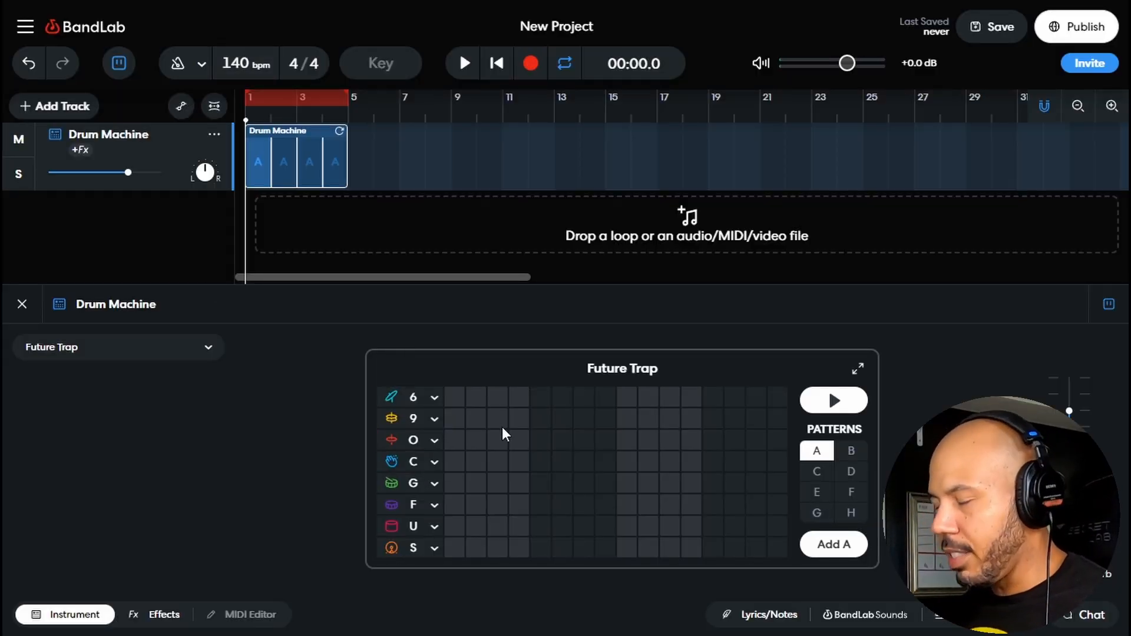
# Step: Program pattern A with row O hits on every odd step and a row F hit on step 9, auditioning it against the metronome
pyautogui.click(471, 65)
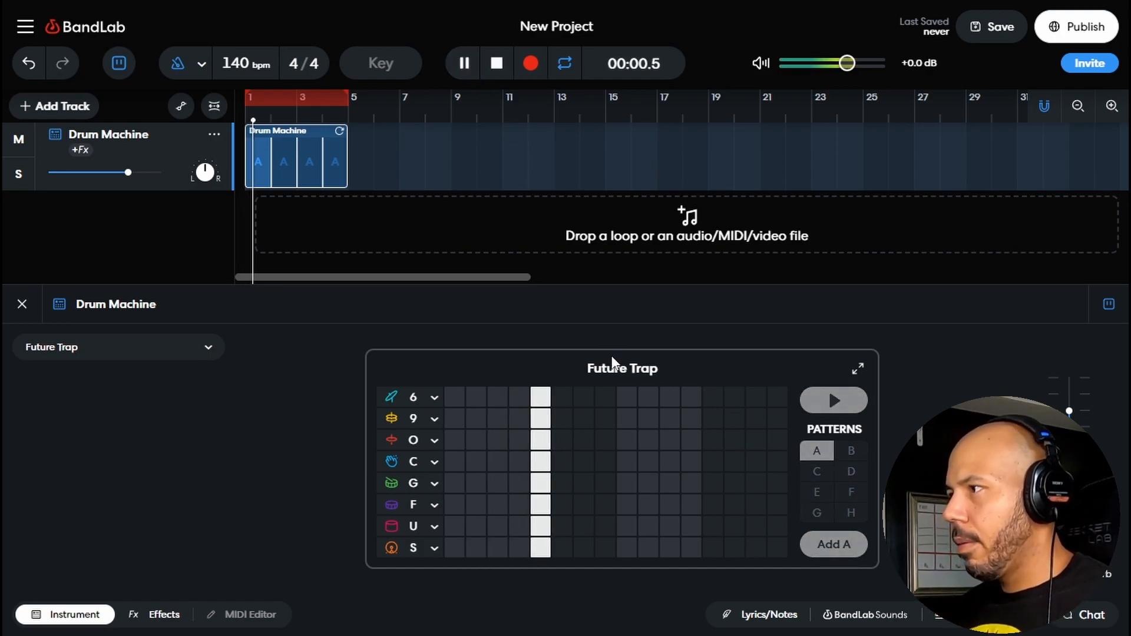
pyautogui.click(495, 65)
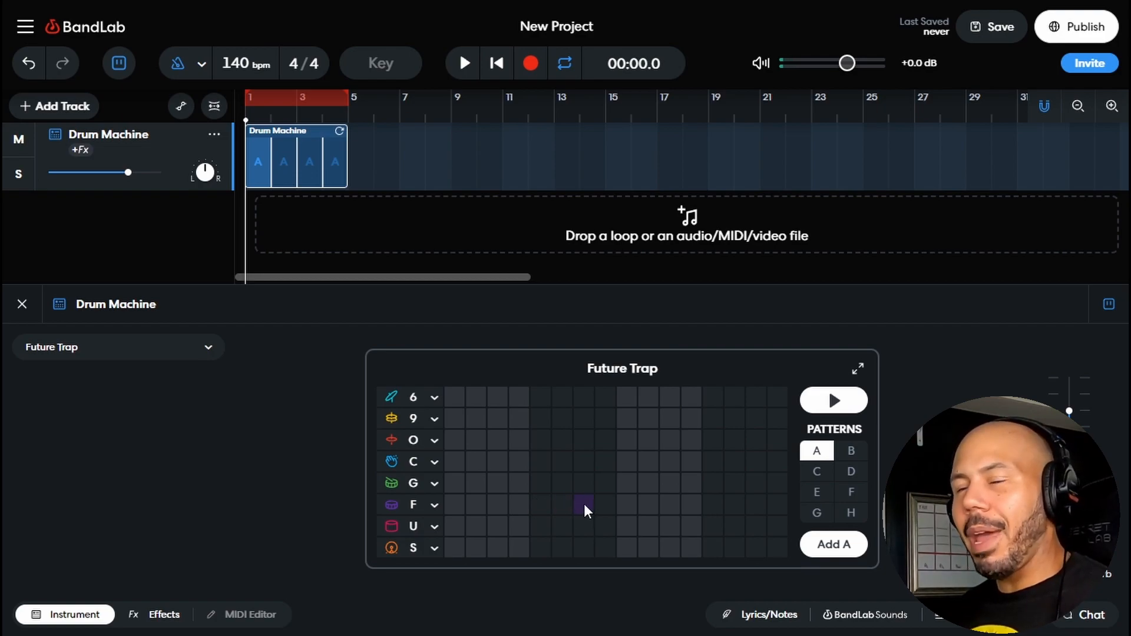
pyautogui.click(482, 63)
pyautogui.click(626, 483)
pyautogui.click(620, 490)
pyautogui.click(624, 506)
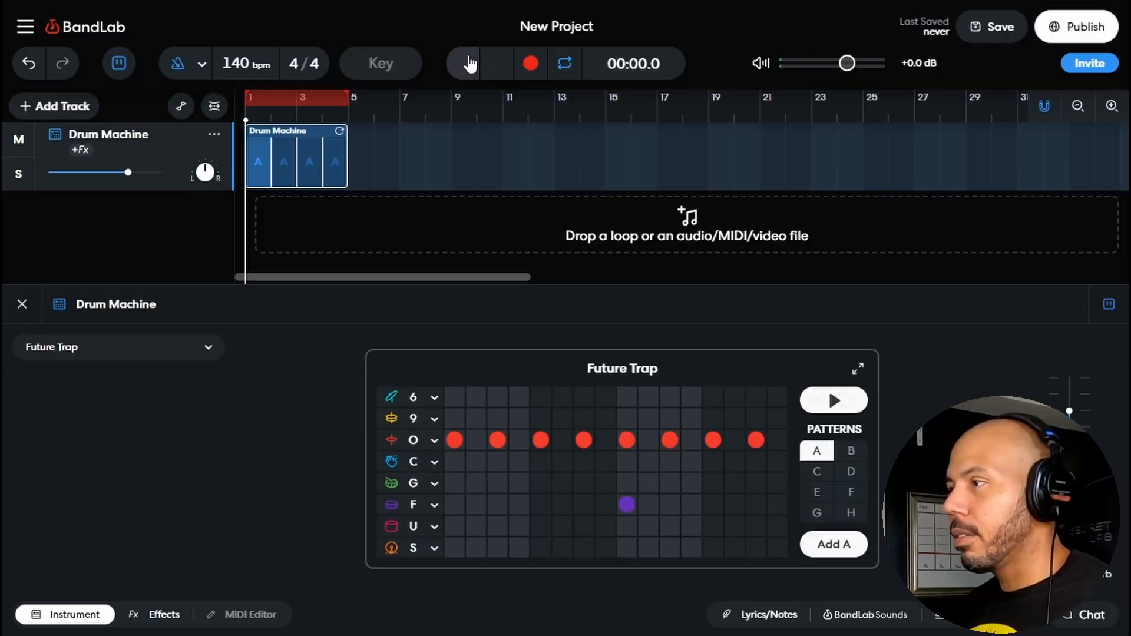
pyautogui.click(465, 62)
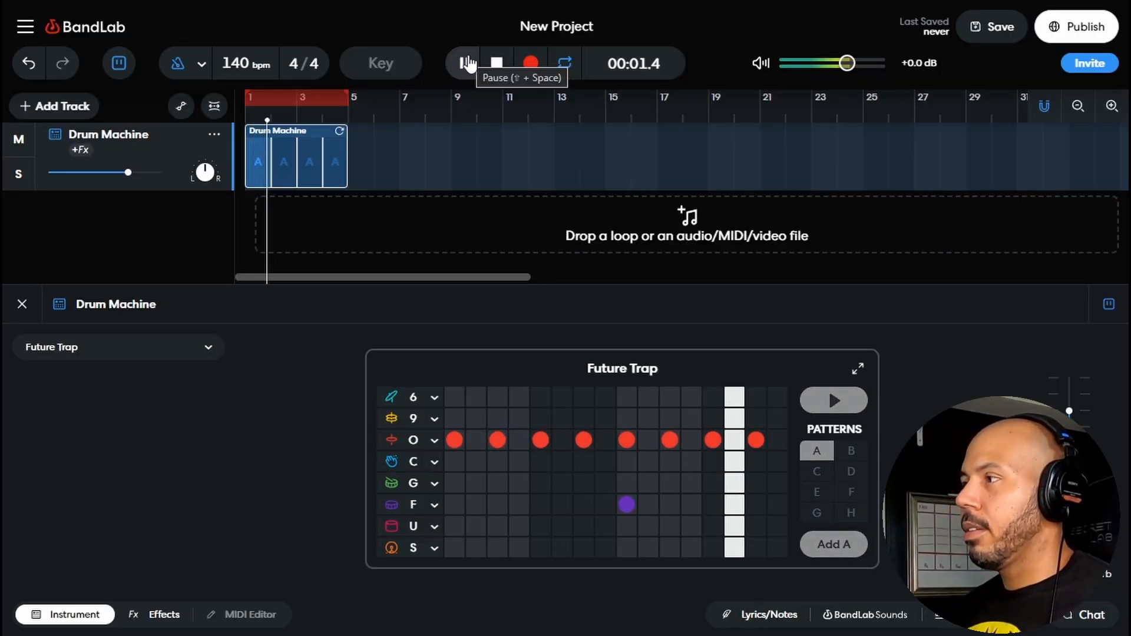
pyautogui.press('space')
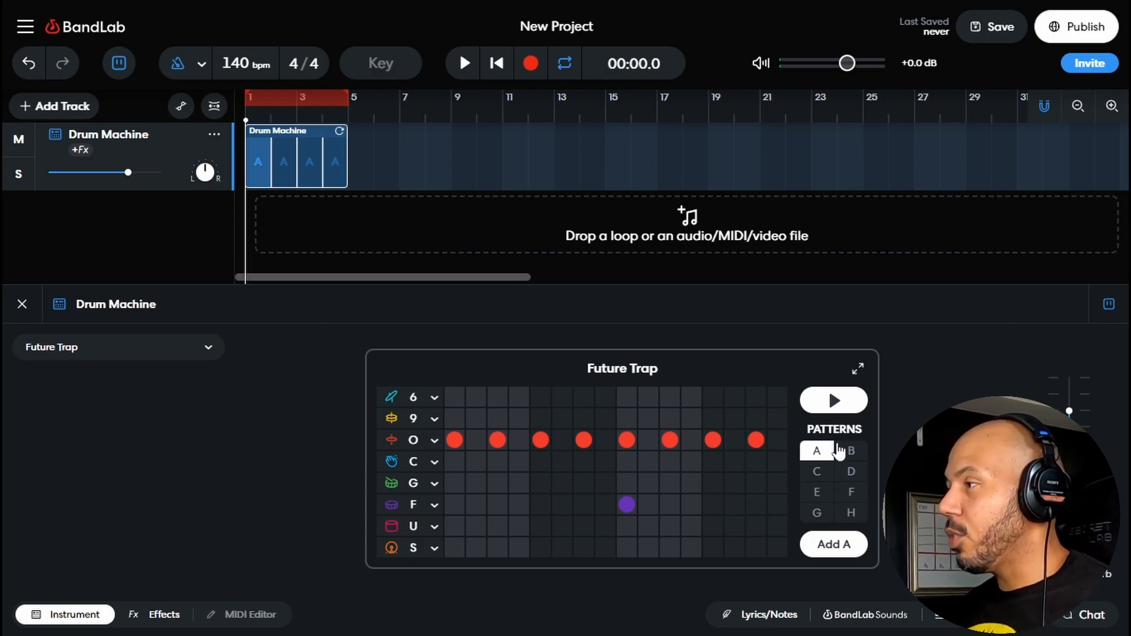
# Step: Replace pattern B with row O hits on all odd steps plus 4 and 14 and a row F hit on step 9, auditioning A and B
pyautogui.click(851, 452)
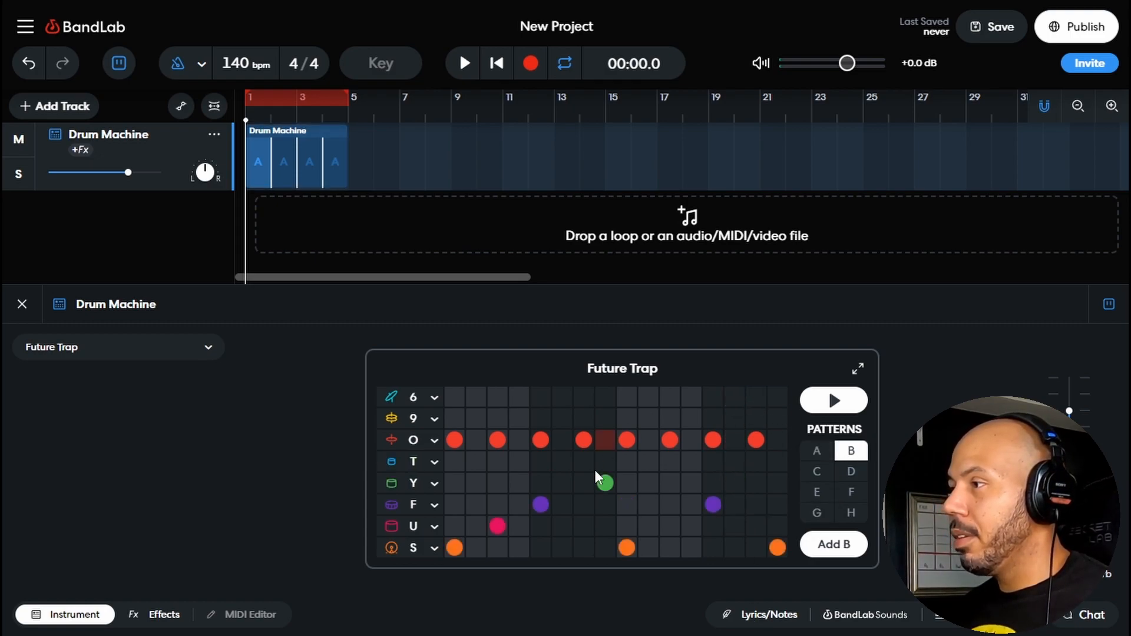
pyautogui.click(607, 533)
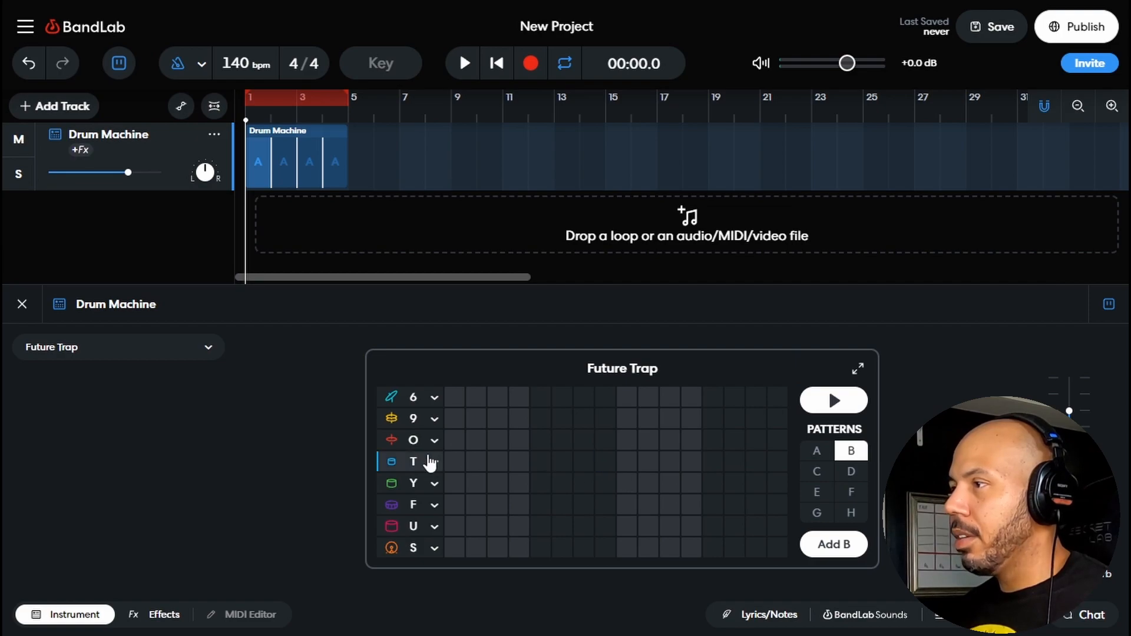
pyautogui.click(462, 443)
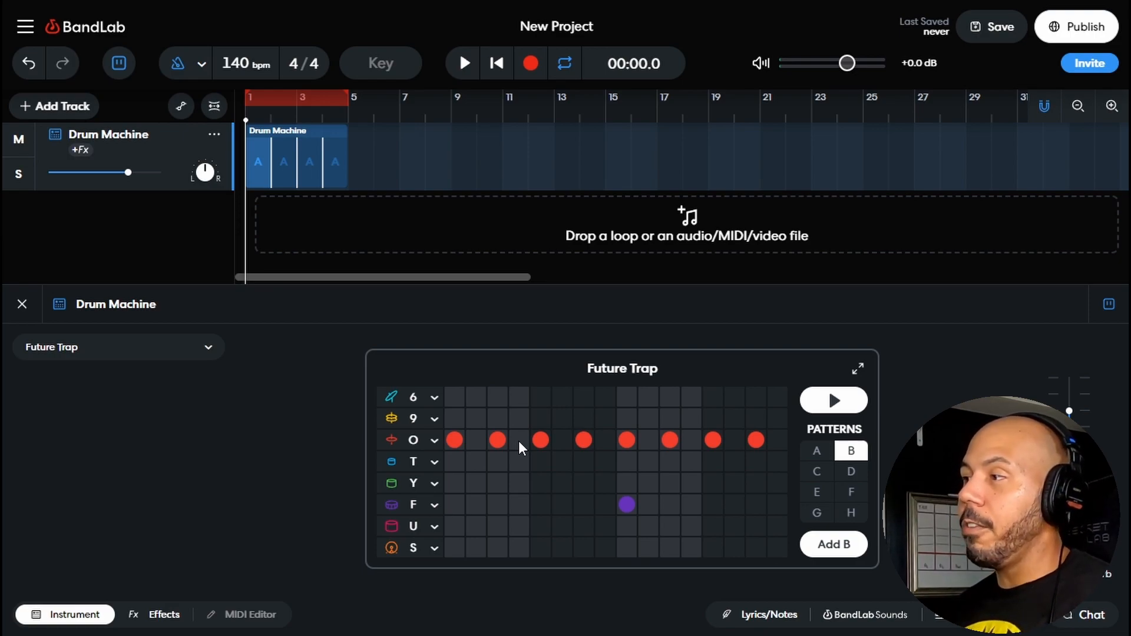
pyautogui.click(731, 439)
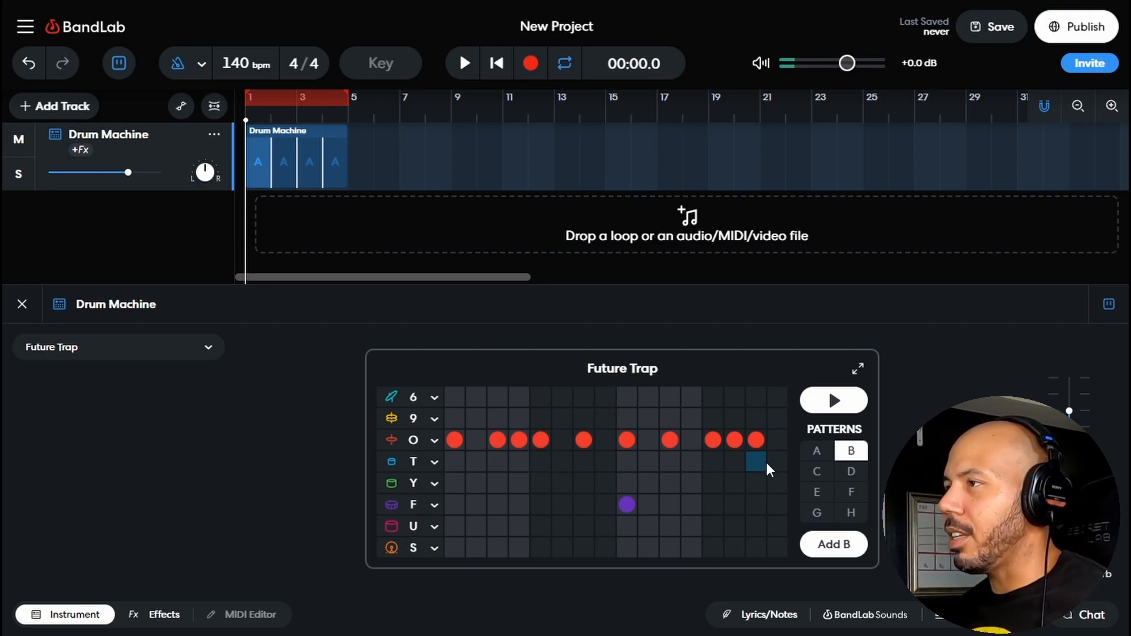
pyautogui.click(467, 66)
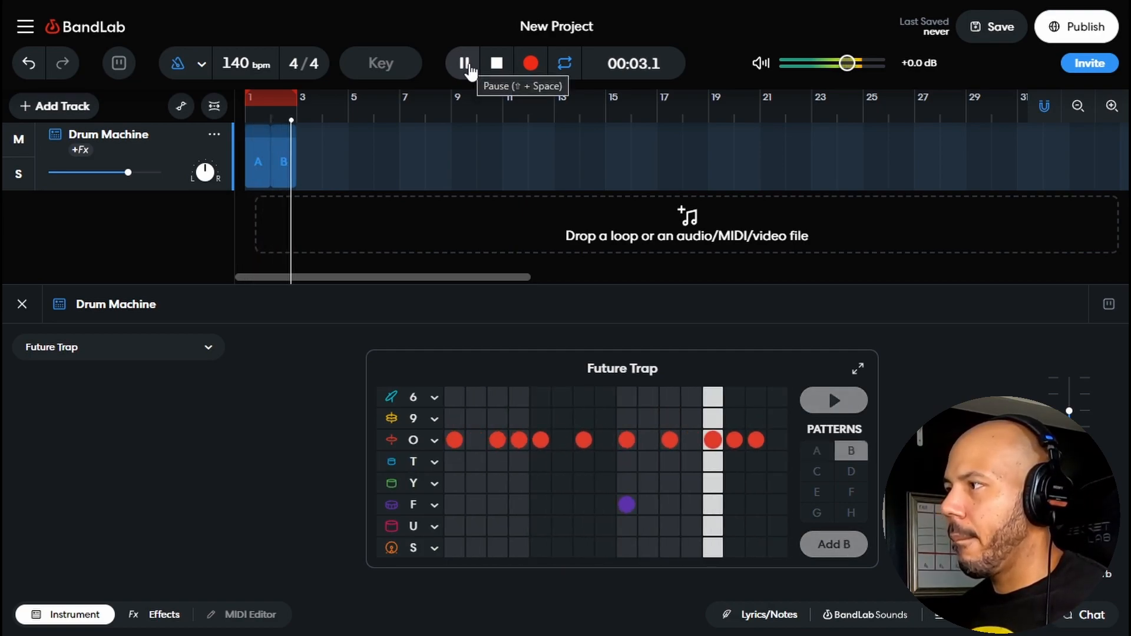
pyautogui.click(495, 65)
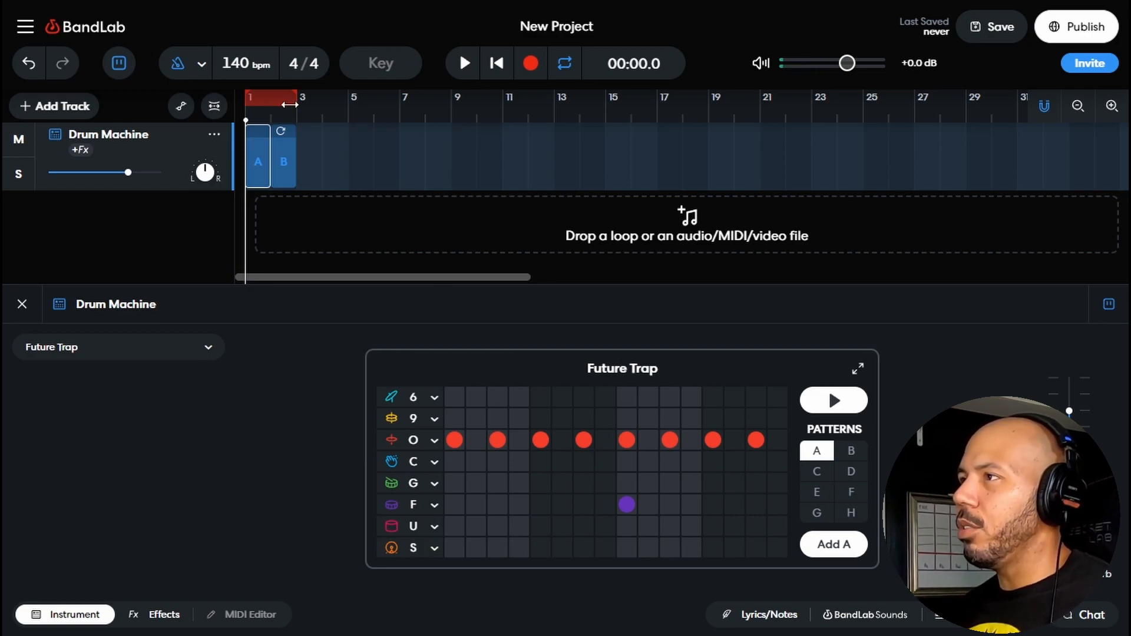
# Step: Add row S hits on steps 1 and 15 of pattern A while auditioning bar 1
pyautogui.click(475, 69)
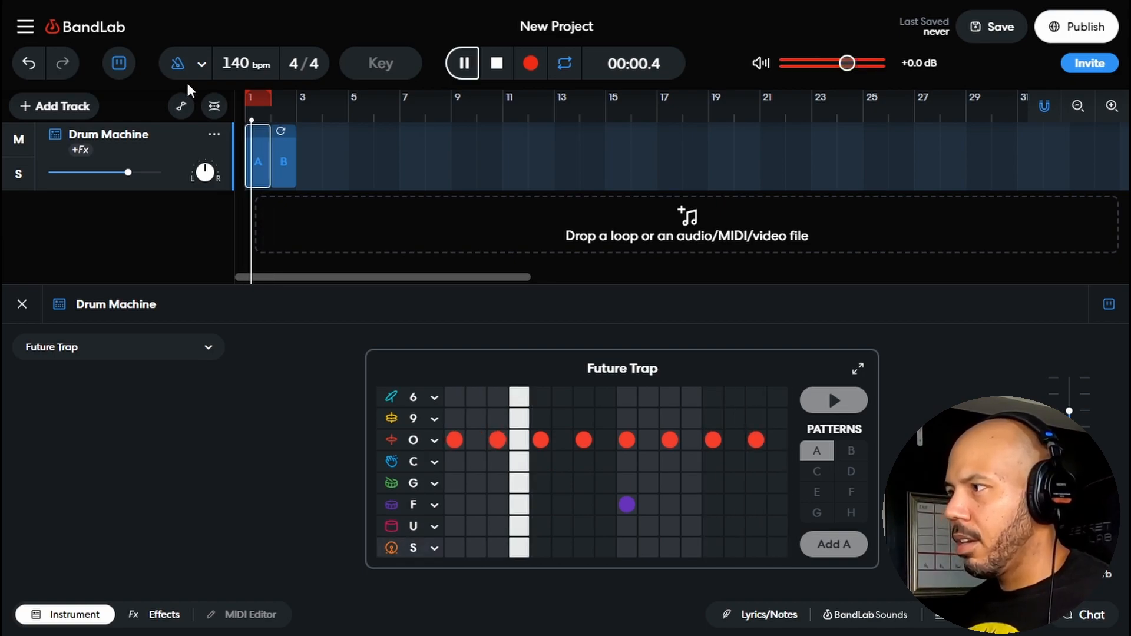
pyautogui.click(454, 548)
pyautogui.click(743, 549)
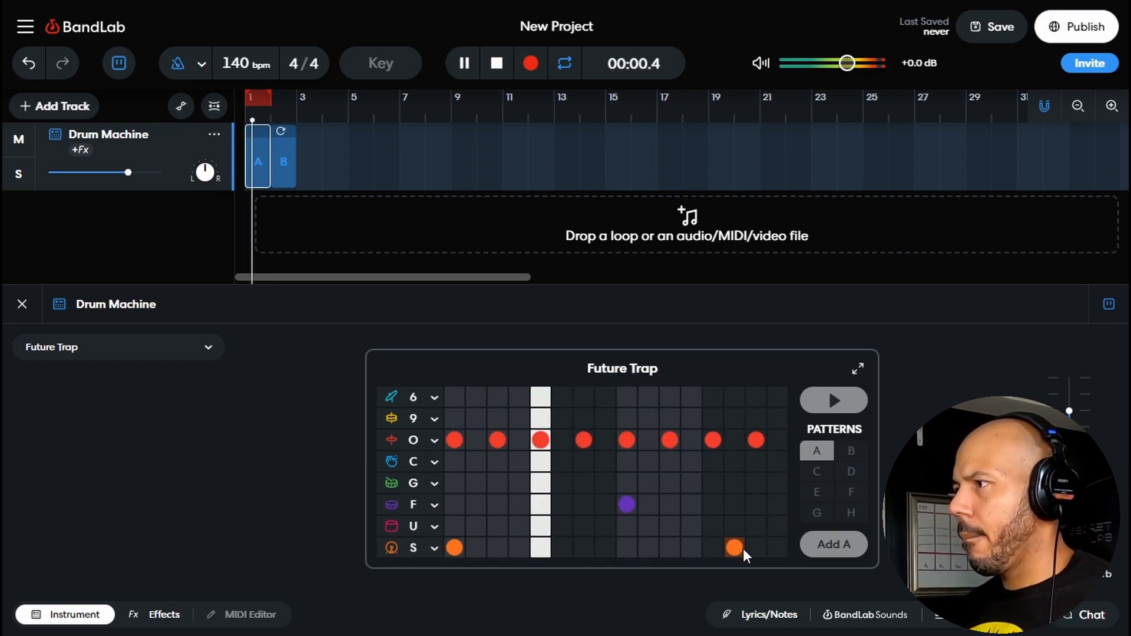
pyautogui.press('space')
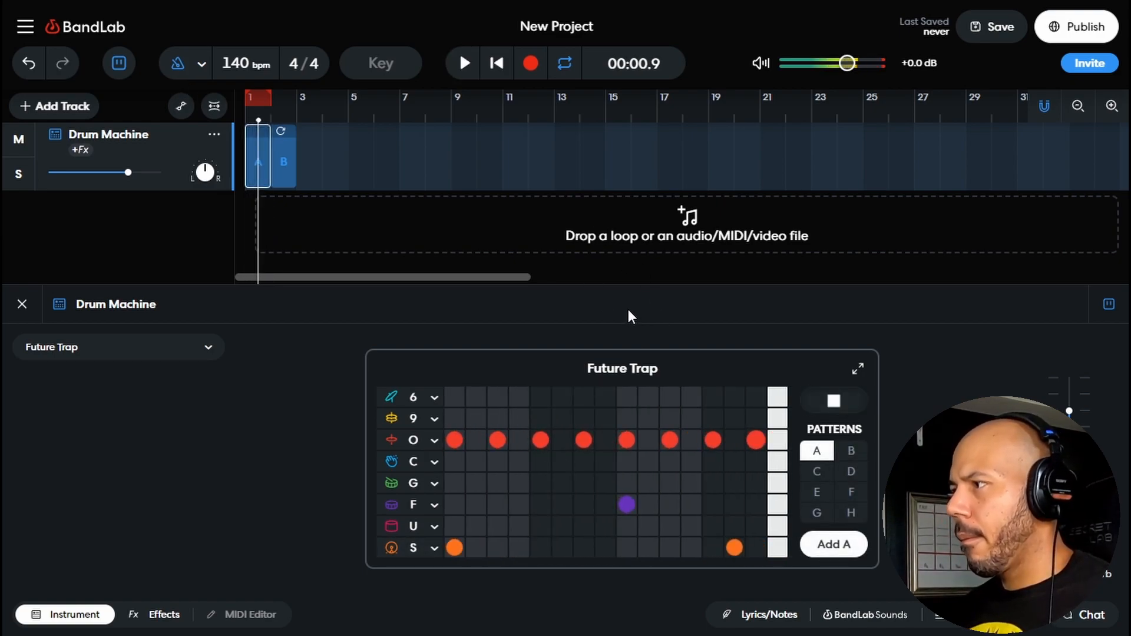
pyautogui.click(739, 547)
pyautogui.click(753, 546)
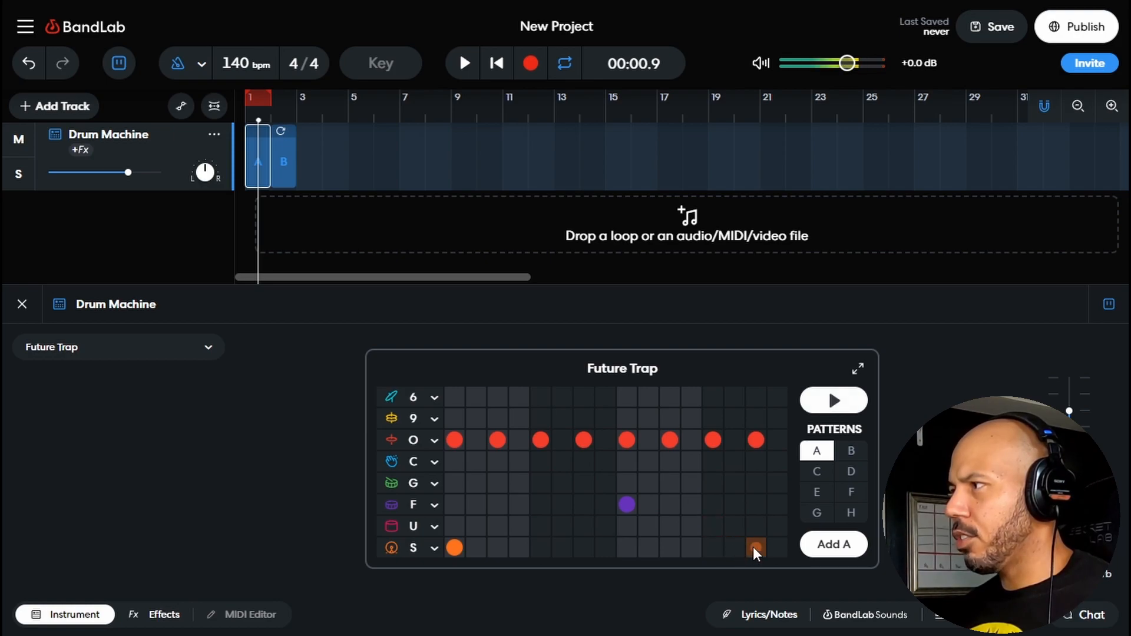
pyautogui.click(826, 405)
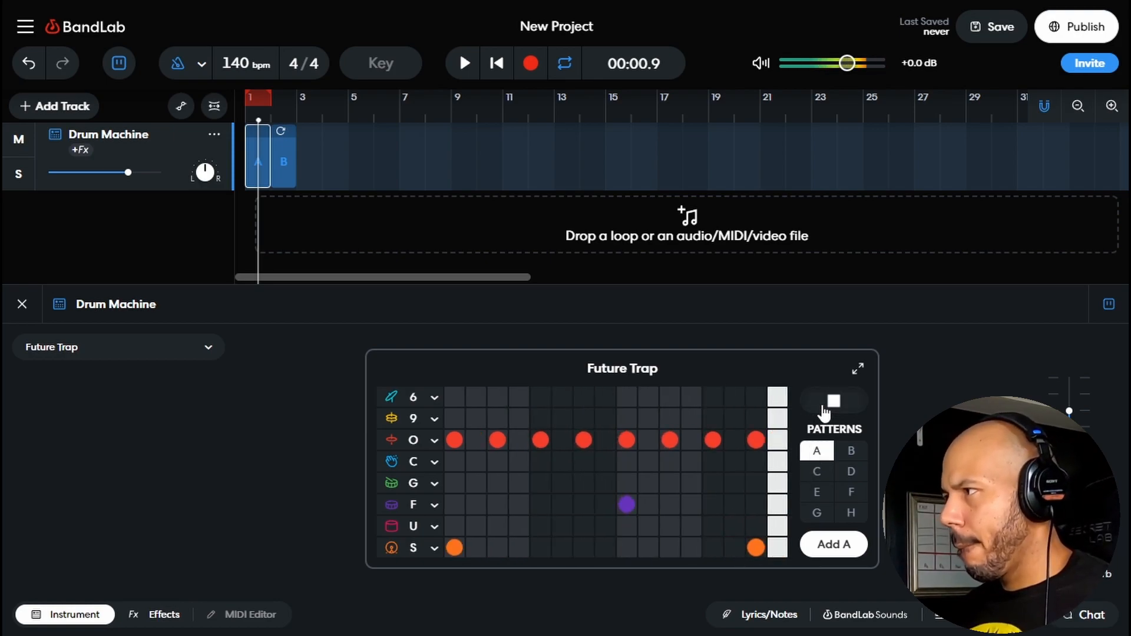
pyautogui.click(831, 403)
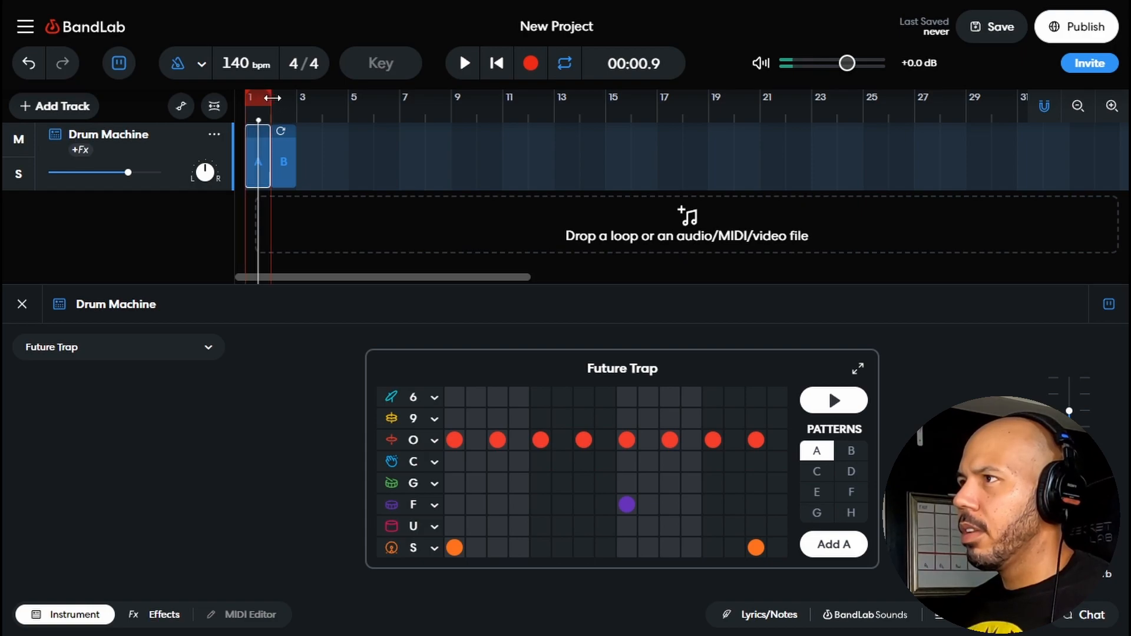
# Step: Loop bars 1 and 2 and add a row S hit on step 5 of pattern B, auditioning both patterns
pyautogui.click(850, 458)
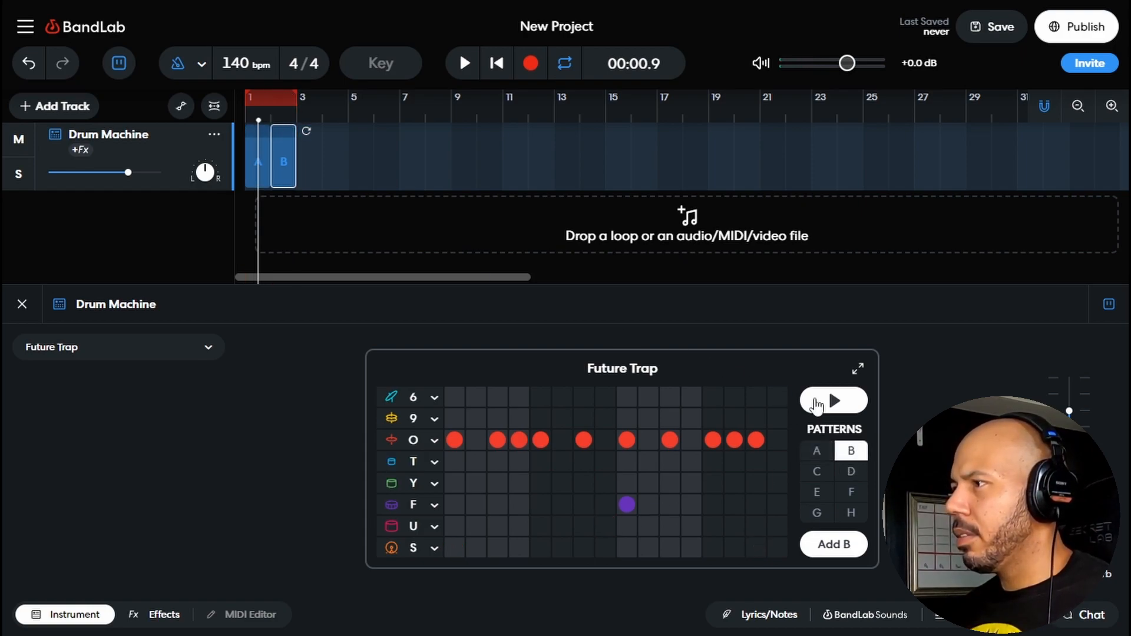
pyautogui.press('Return')
pyautogui.press('space')
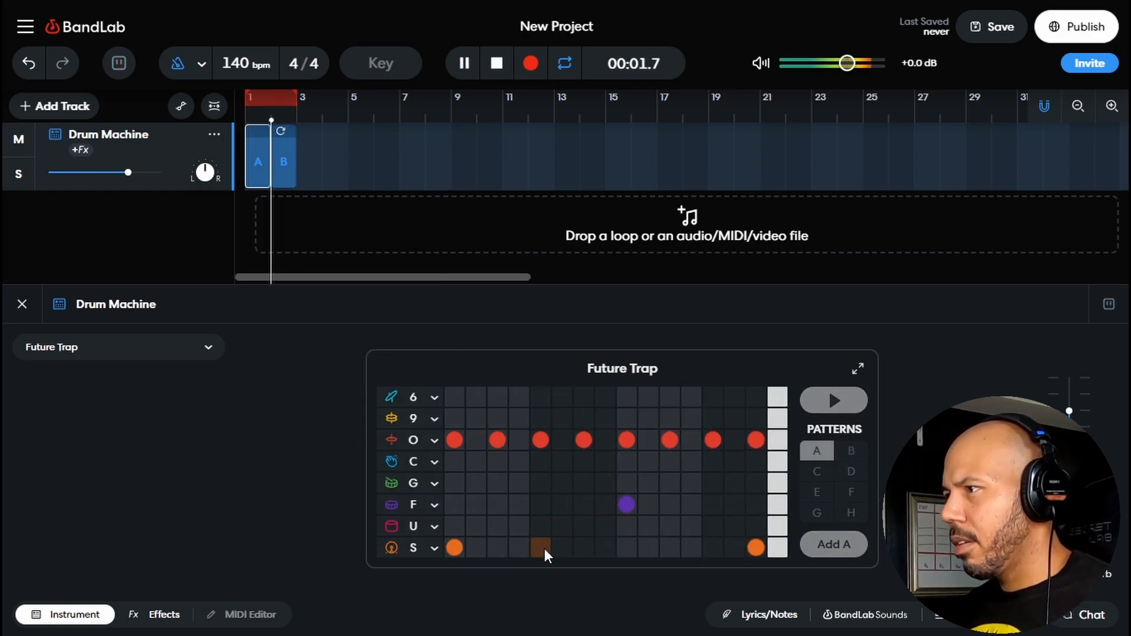
pyautogui.press('space')
pyautogui.click(522, 546)
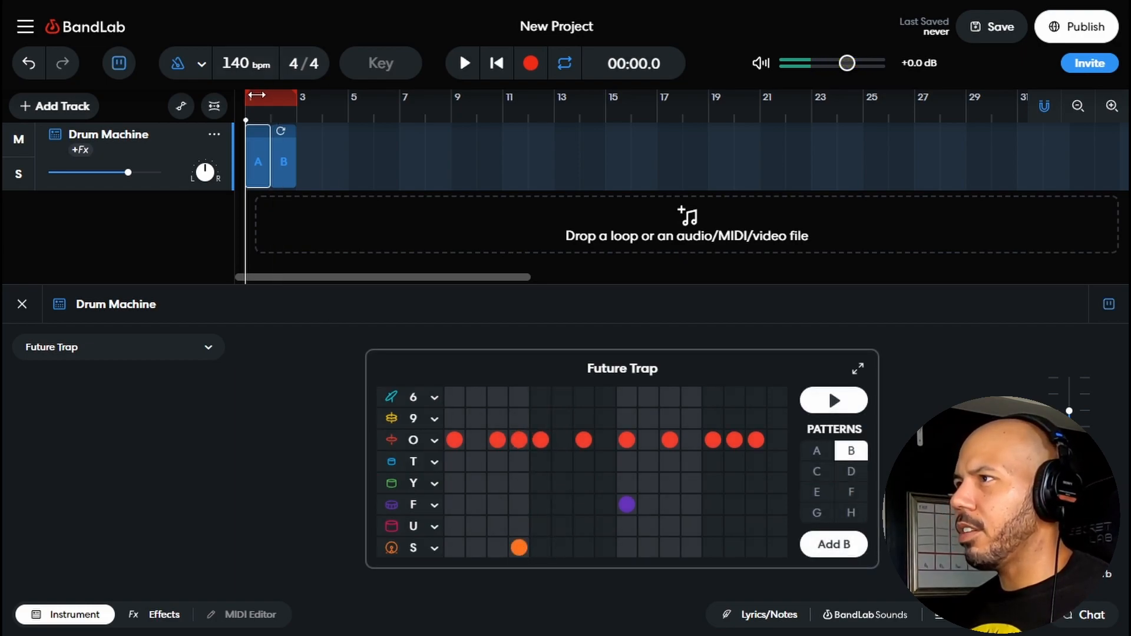
pyautogui.press('space')
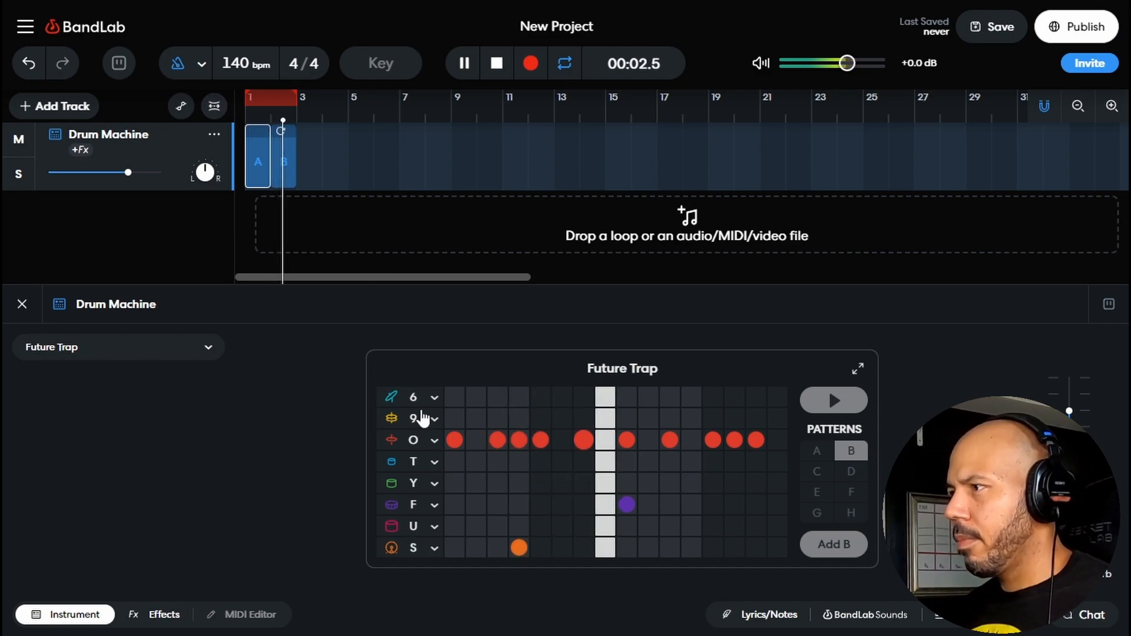
pyautogui.click(525, 546)
pyautogui.click(536, 546)
pyautogui.click(833, 408)
pyautogui.click(834, 413)
pyautogui.press('space')
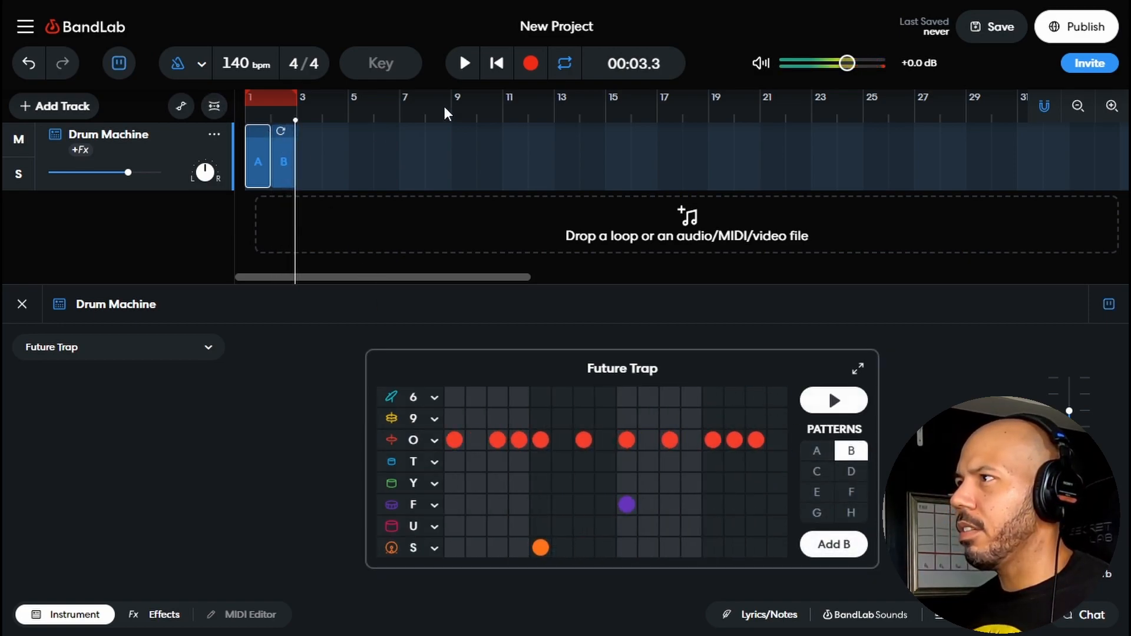
# Step: Raise the drum track's volume slightly during playback and duplicate the A and B clips into bars 3 and 4
pyautogui.click(452, 66)
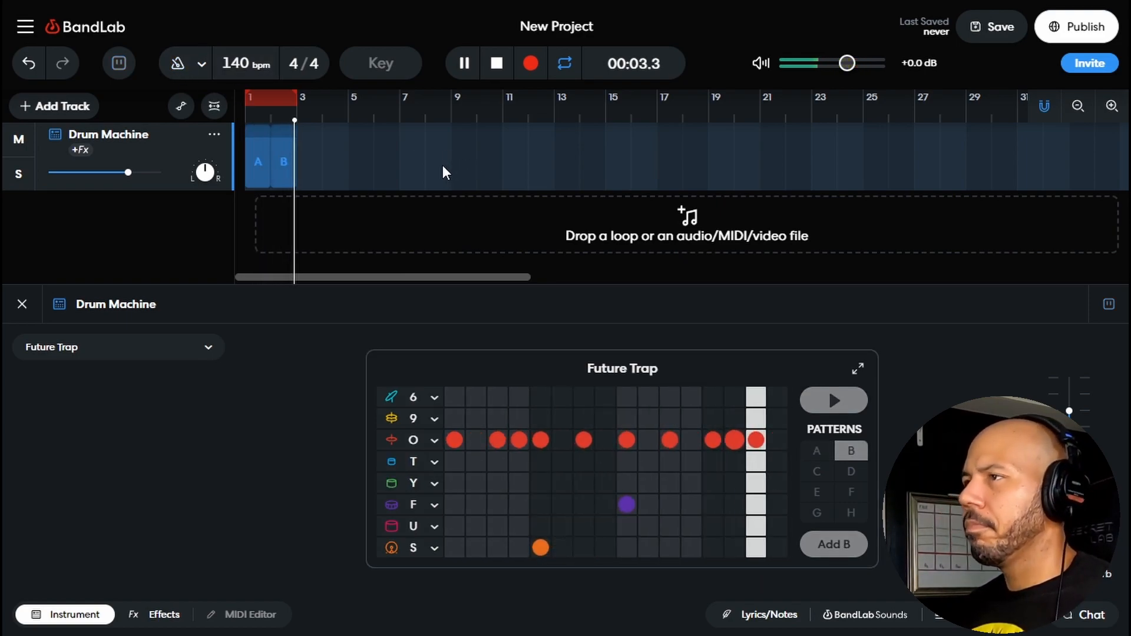
pyautogui.moveTo(127, 169); pyautogui.dragTo(130, 169)
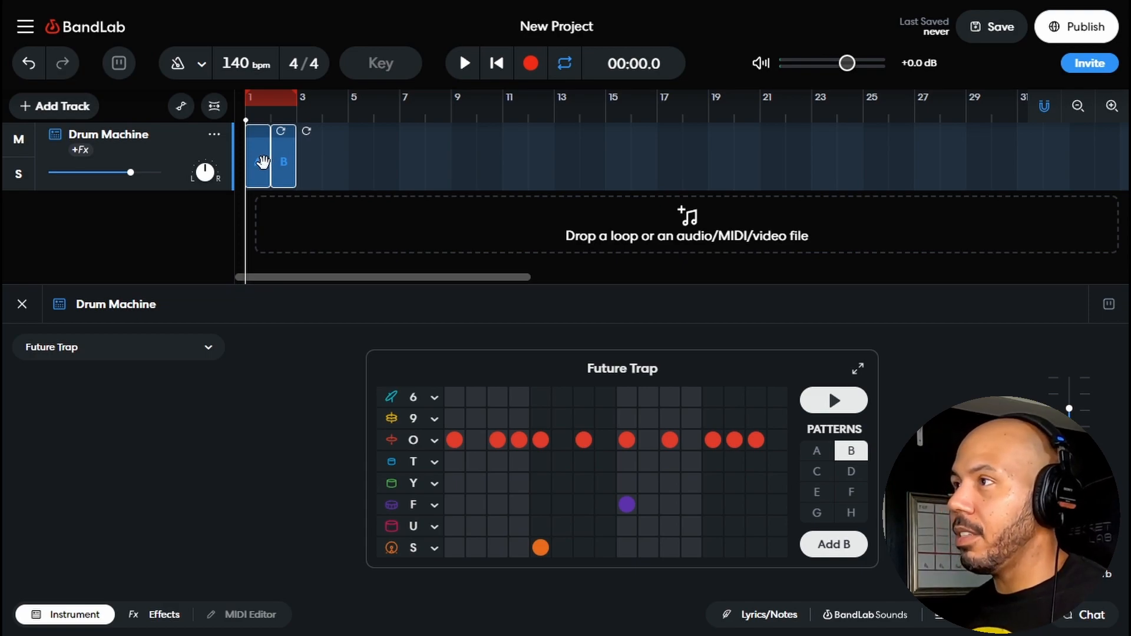
pyautogui.moveTo(263, 162); pyautogui.dragTo(313, 162)
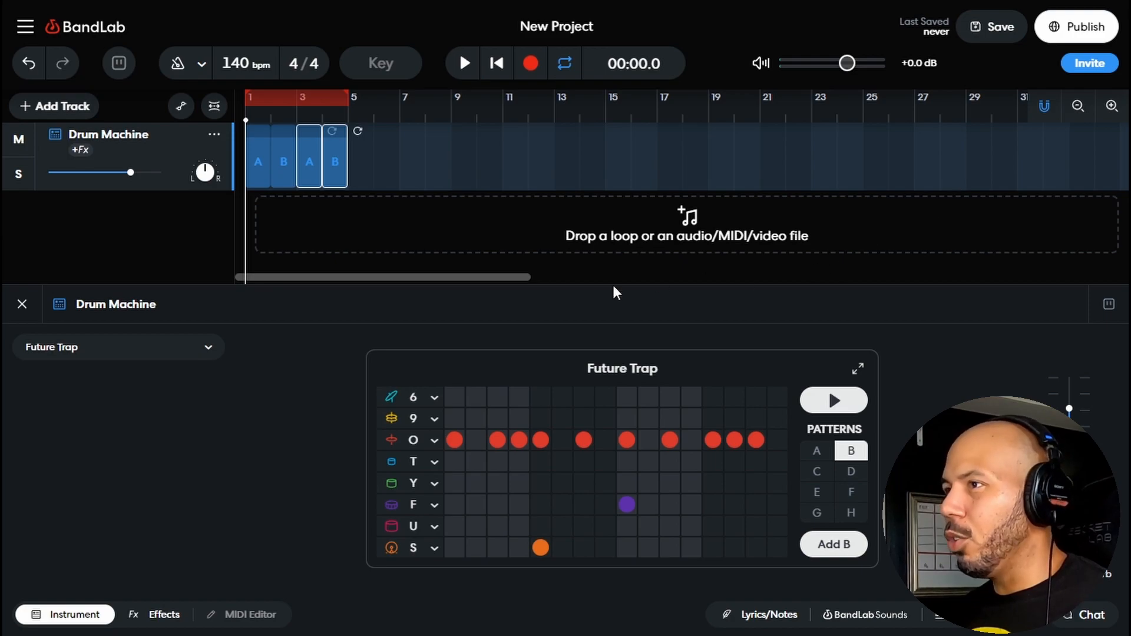
# Step: Add the HOF1_160_BIGBANGMID_8b_Abmaj loop from BandLab Sounds on its own track and balance its volume against the drums
pyautogui.click(23, 304)
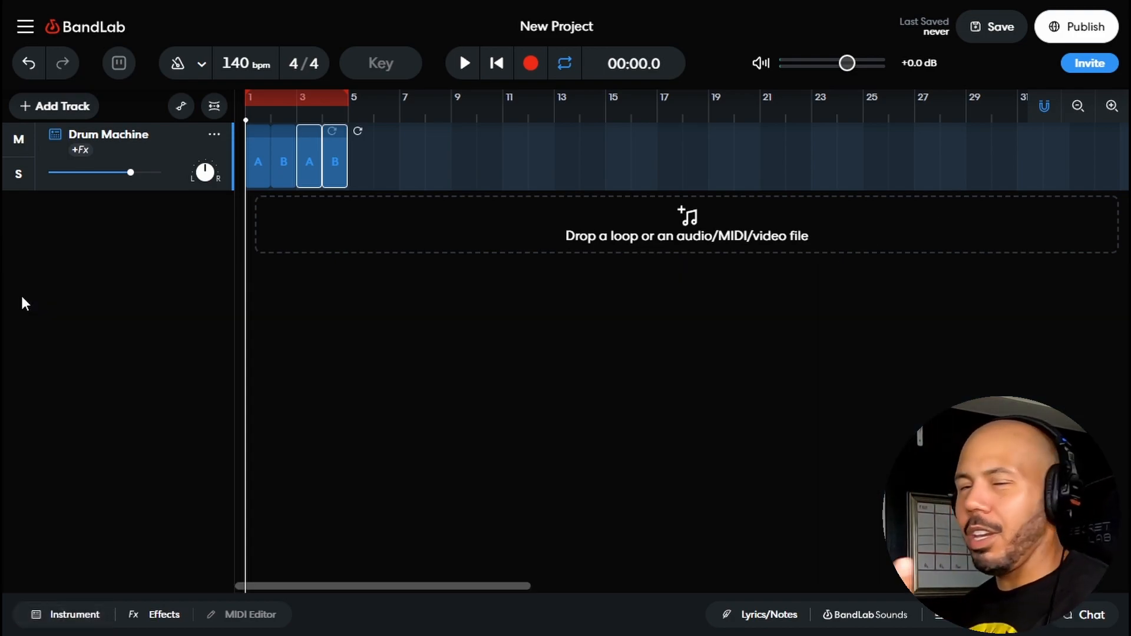
pyautogui.click(860, 615)
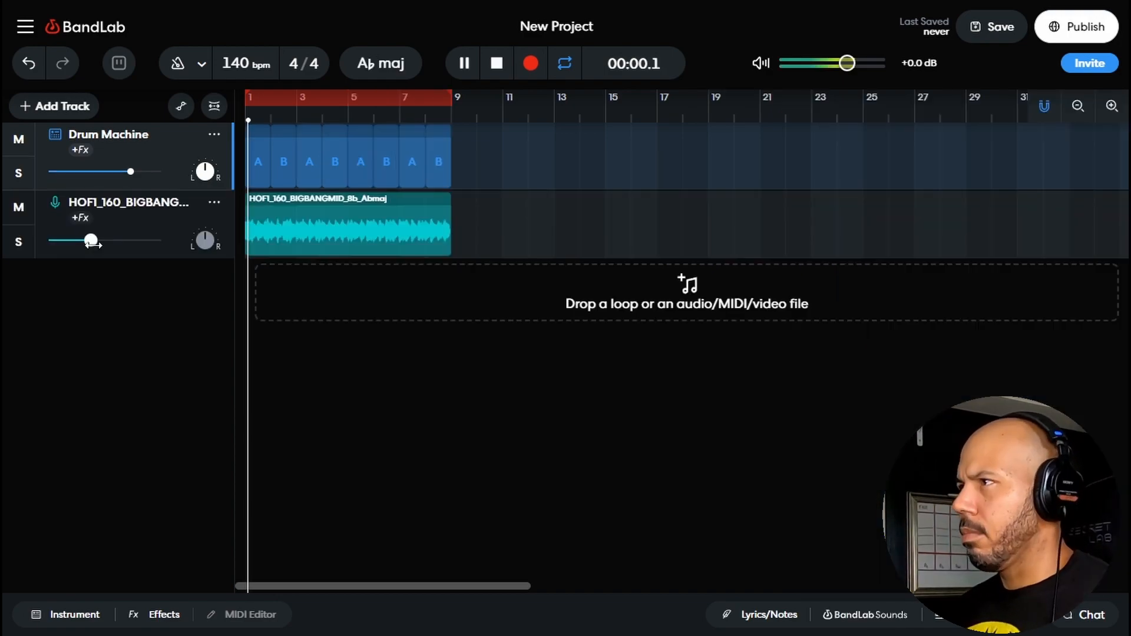
pyautogui.moveTo(92, 242); pyautogui.dragTo(79, 241)
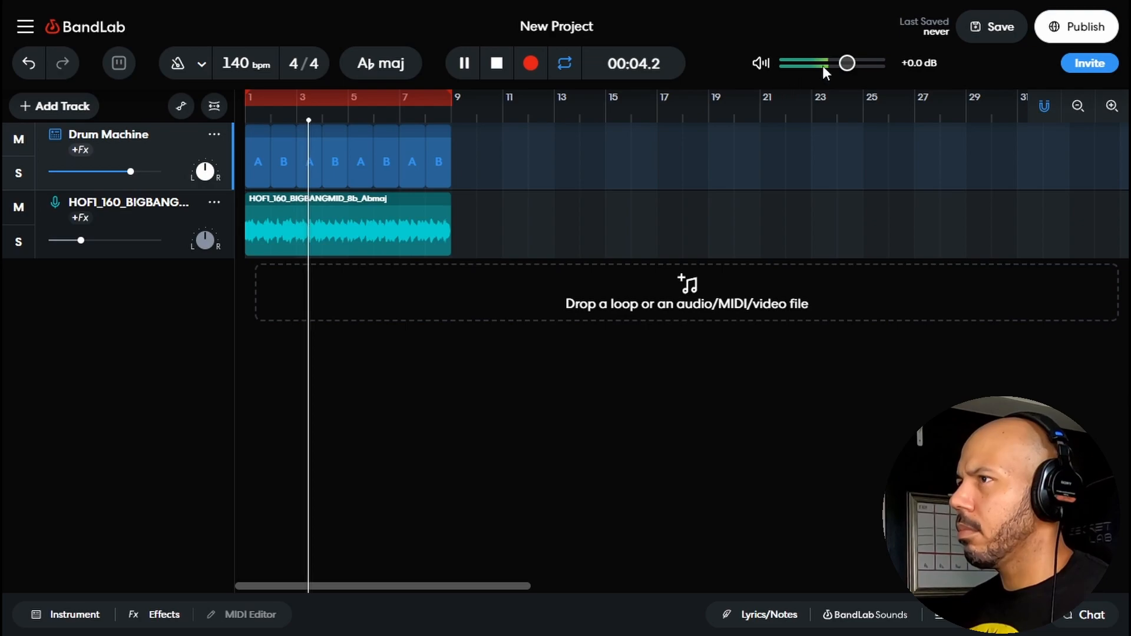
pyautogui.moveTo(138, 170); pyautogui.dragTo(135, 173)
pyautogui.press('ctrl')
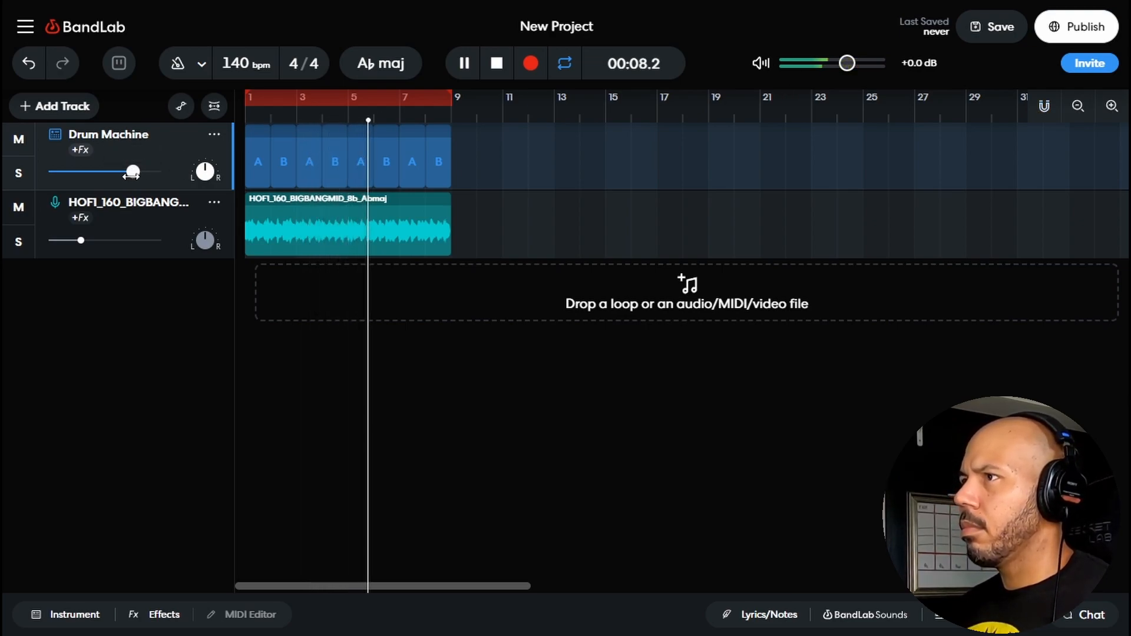